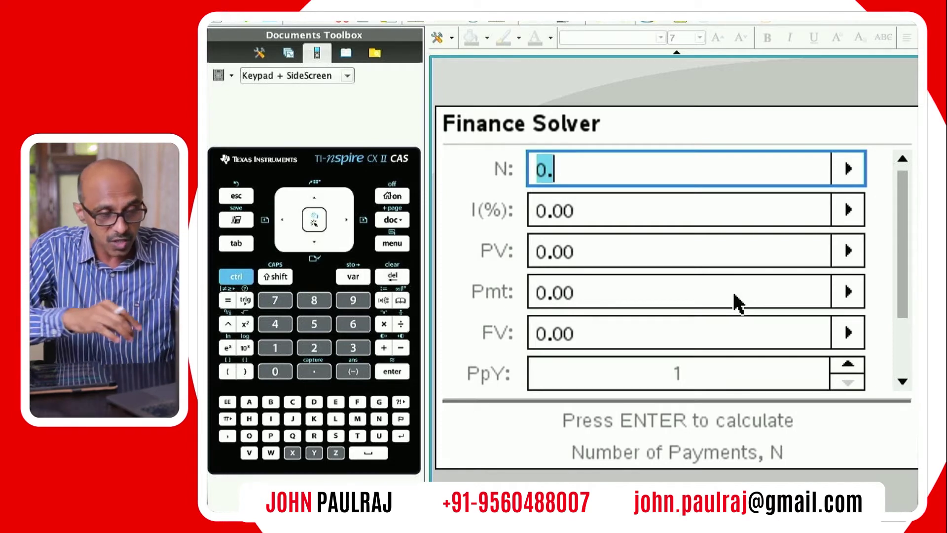
Step: Enter N = 30*12 (360) and I(%) = 11, leave PV at 0, and set Pmt to -1500
{"action": "type", "text": "30"}
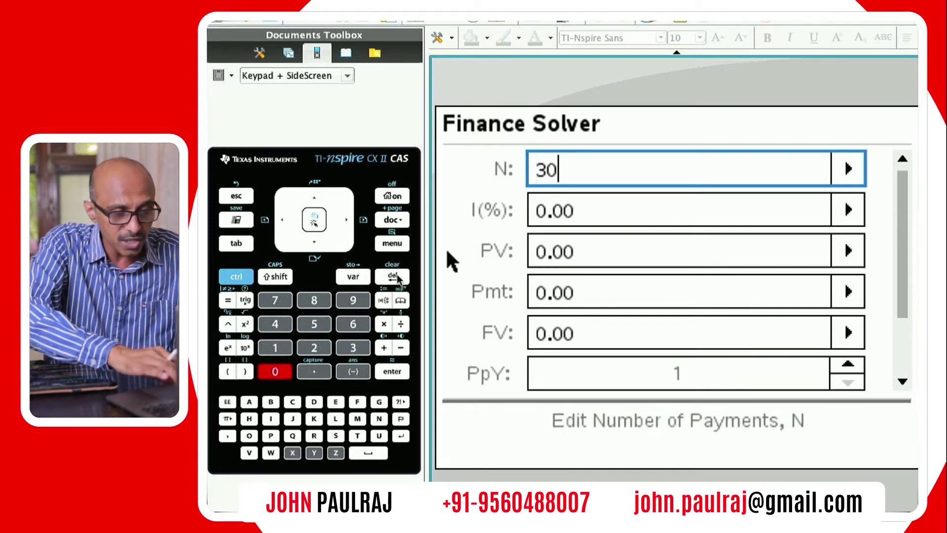
{"action": "type", "text": "*12"}
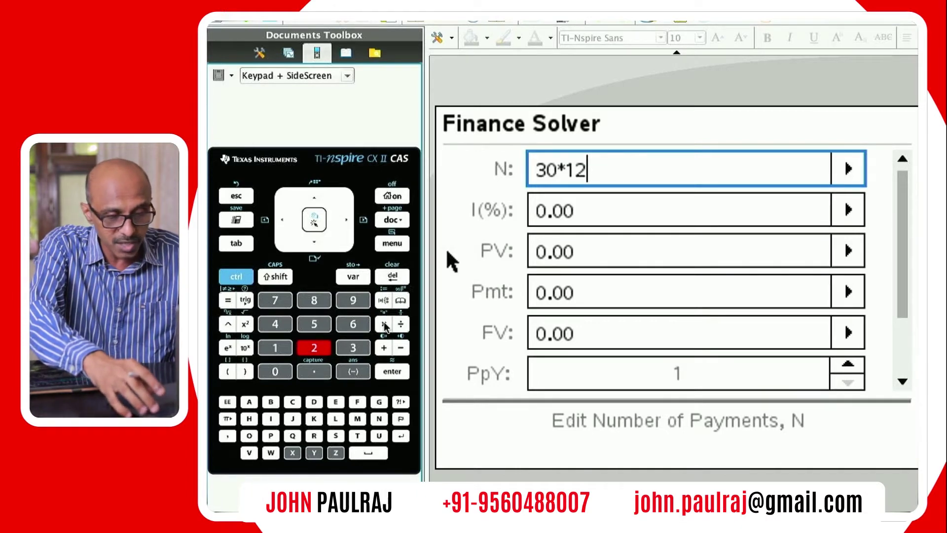
{"action": "key", "text": "Tab"}
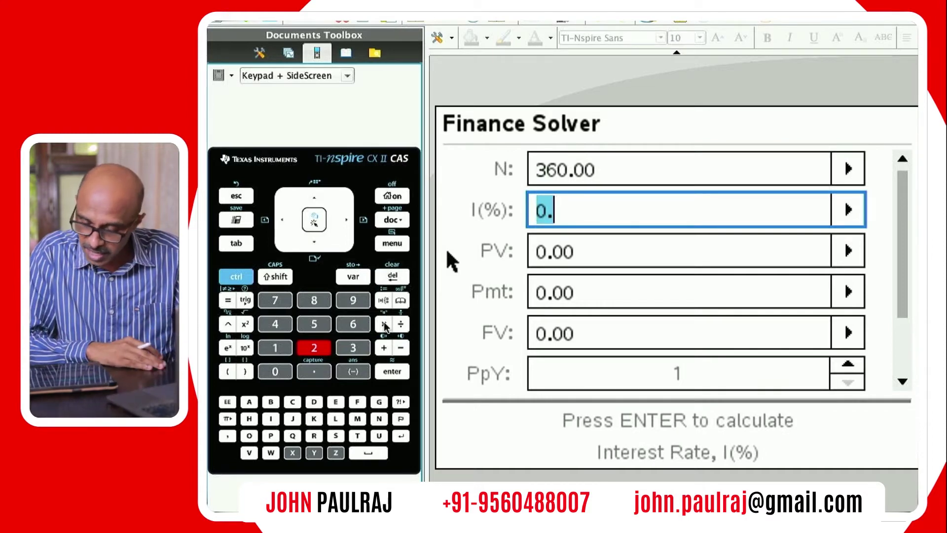
{"action": "type", "text": "11"}
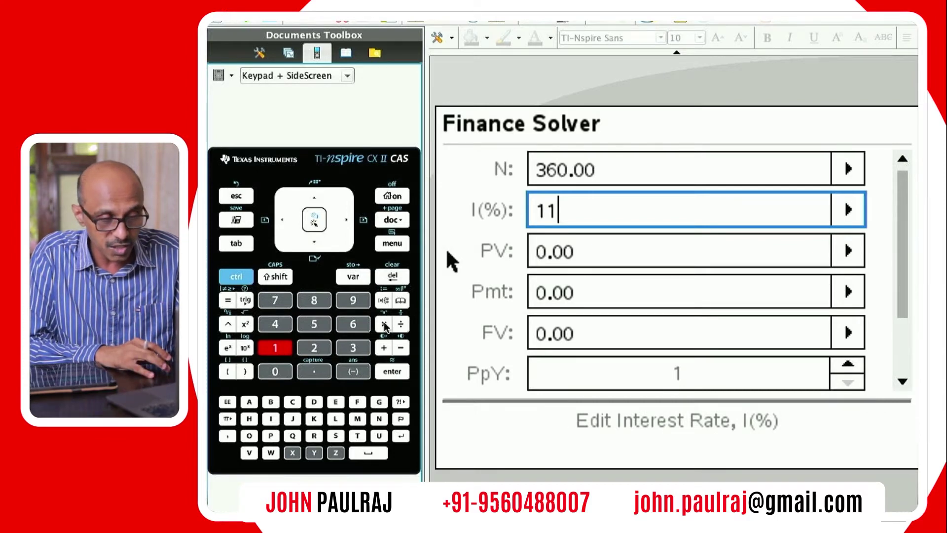
{"action": "key", "text": "Tab"}
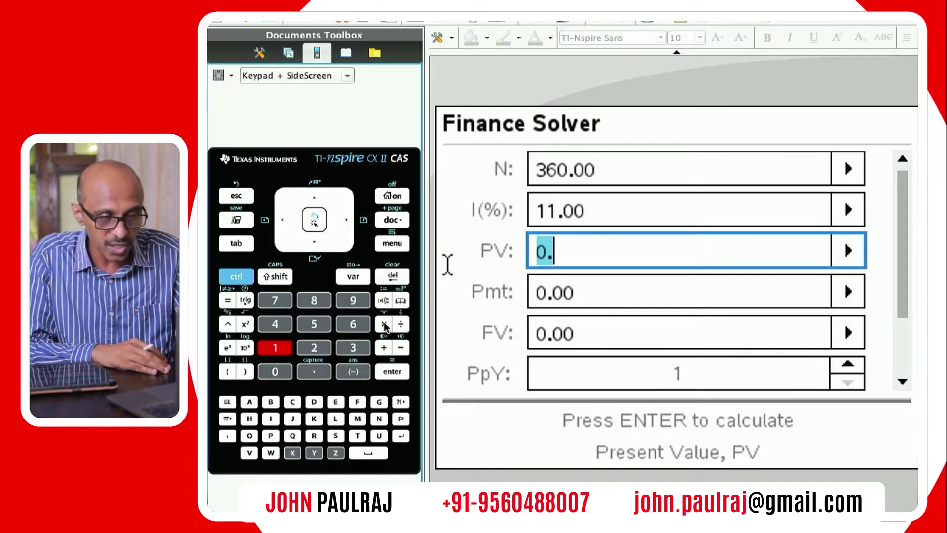
{"action": "key", "text": "Tab"}
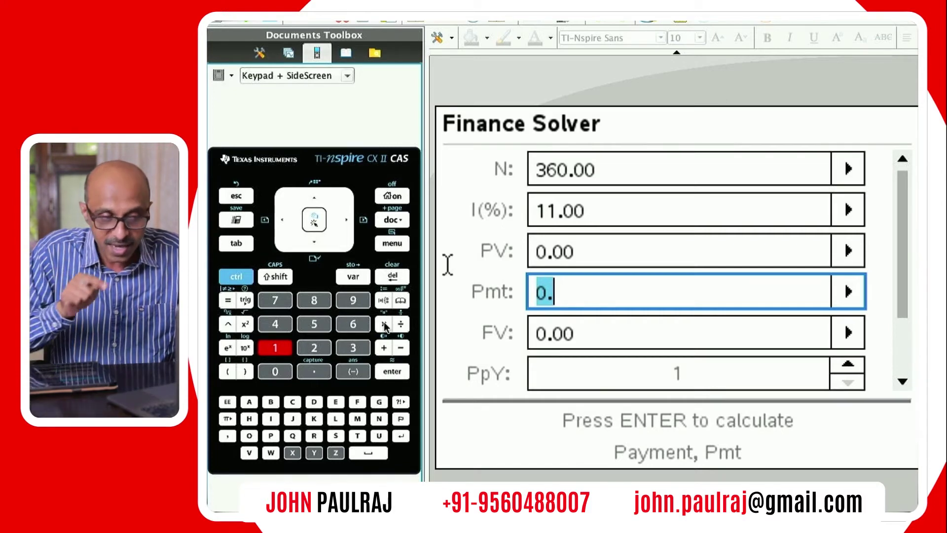
{"action": "left_click", "coordinate": [401, 349]}
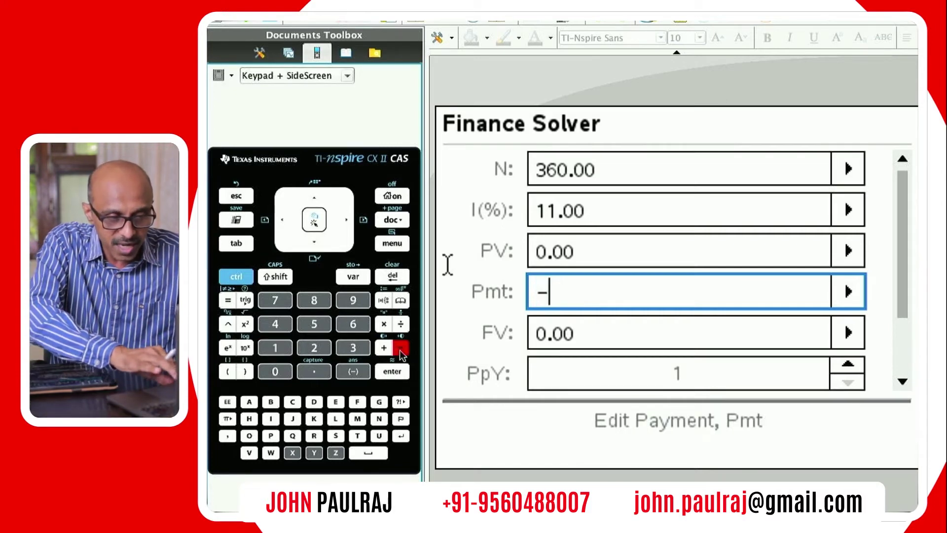
{"action": "type", "text": "1500"}
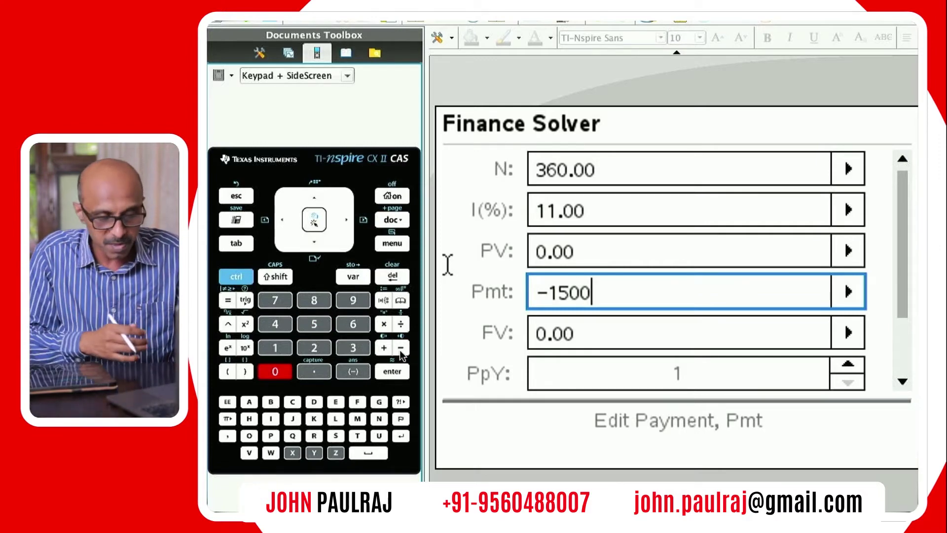
{"action": "key", "text": "Tab"}
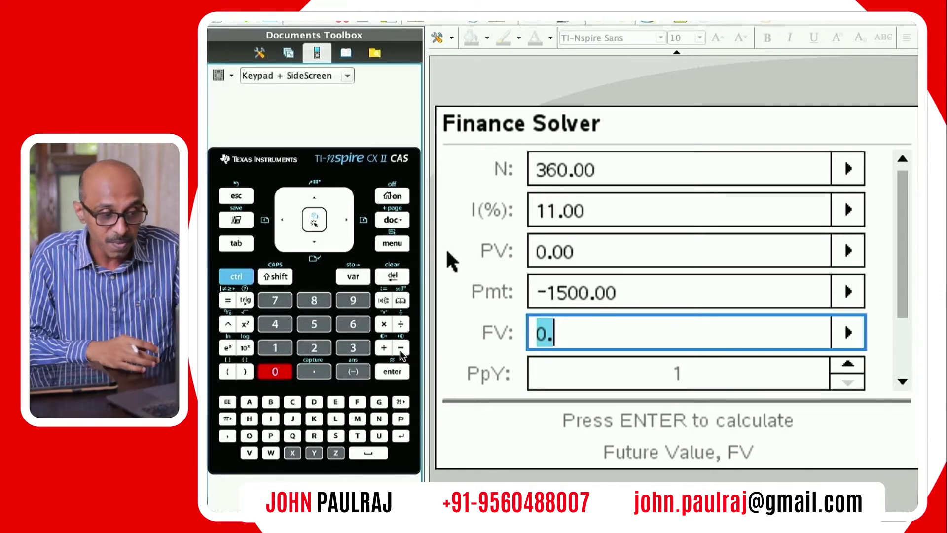
Step: Keep FV at 0, set PpY and CpY to 12, and switch PmtAt to BEGIN
{"action": "key", "text": "Tab"}
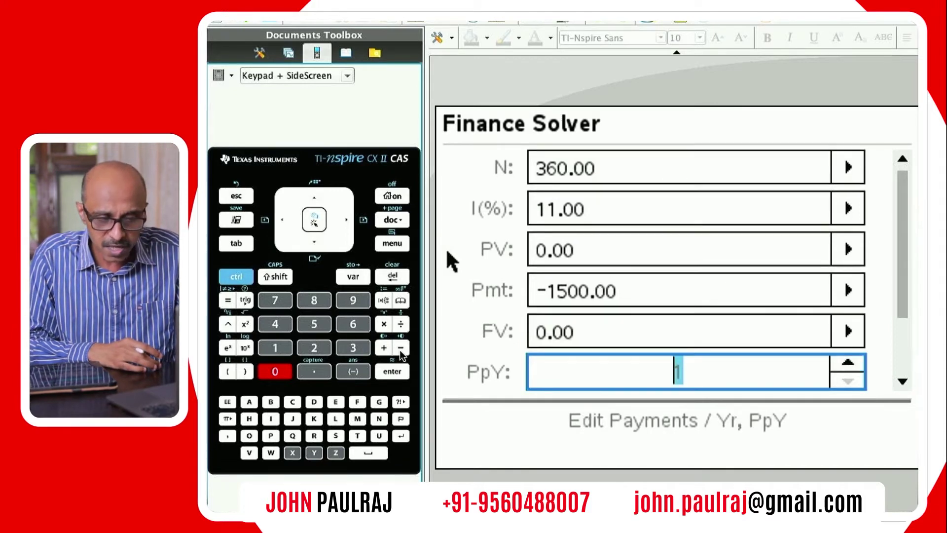
{"action": "type", "text": "12"}
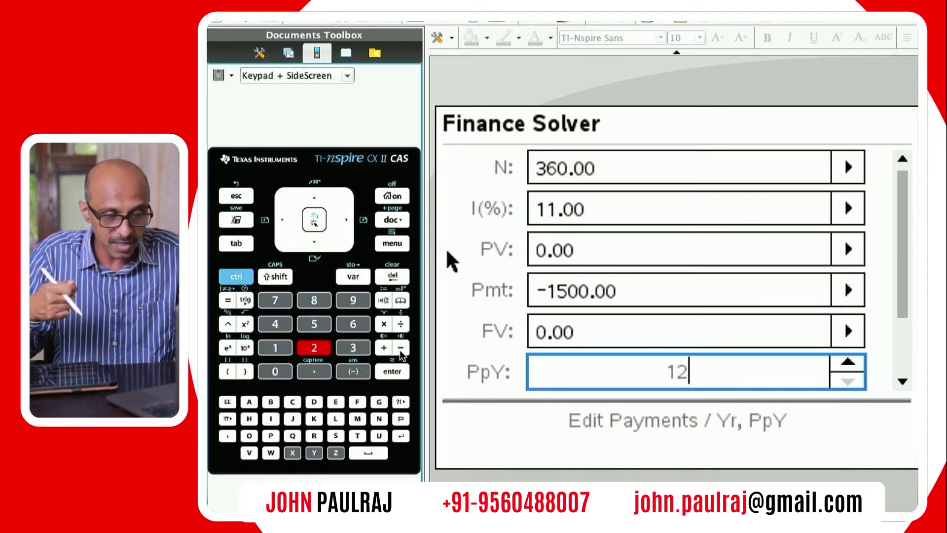
{"action": "key", "text": "Tab"}
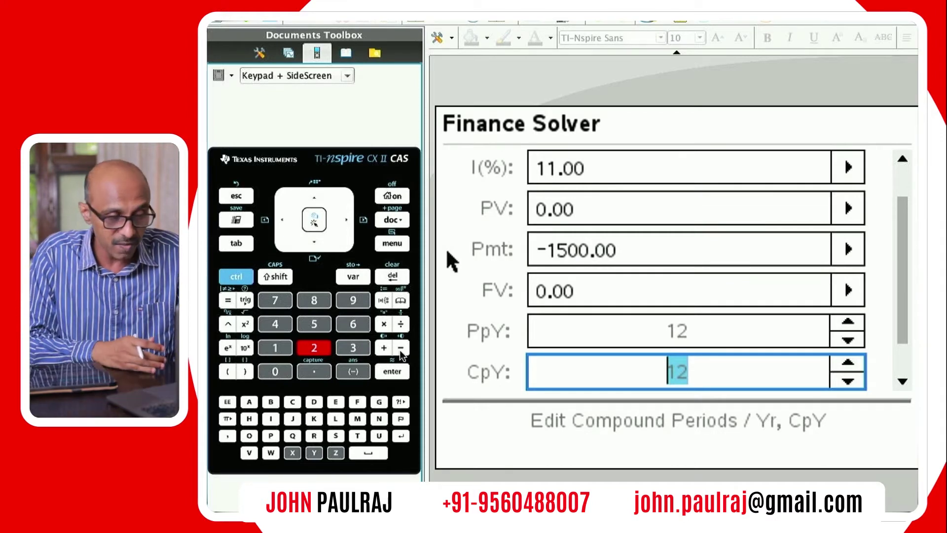
{"action": "key", "text": "Tab"}
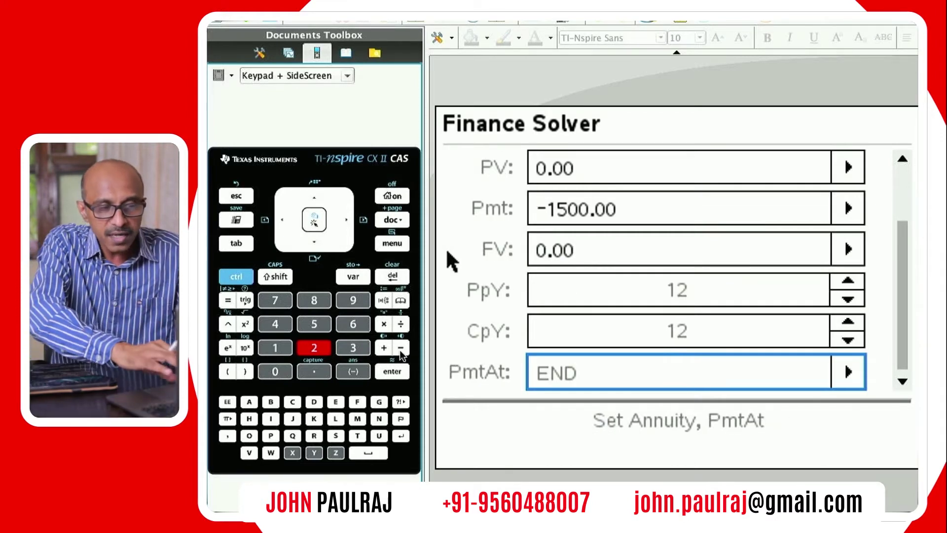
{"action": "left_click", "coordinate": [847, 372]}
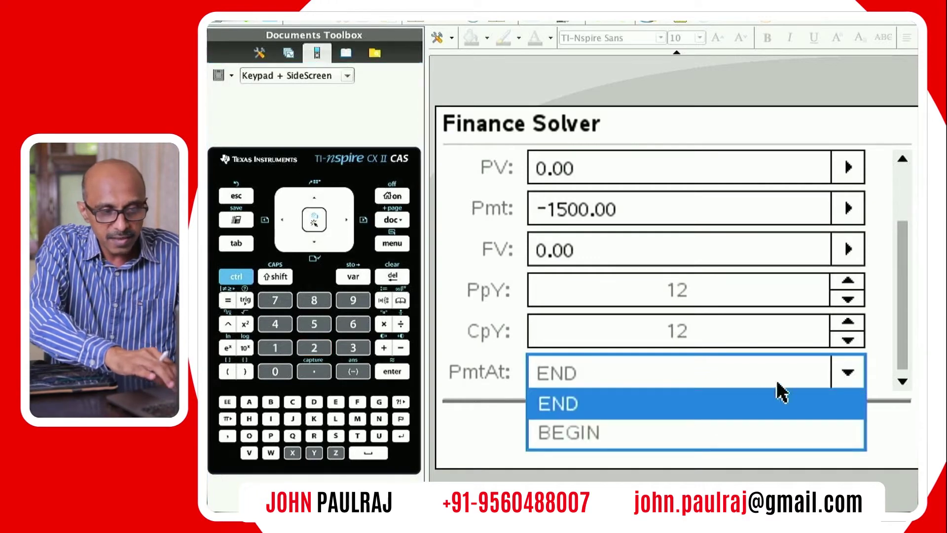
{"action": "left_click", "coordinate": [729, 425]}
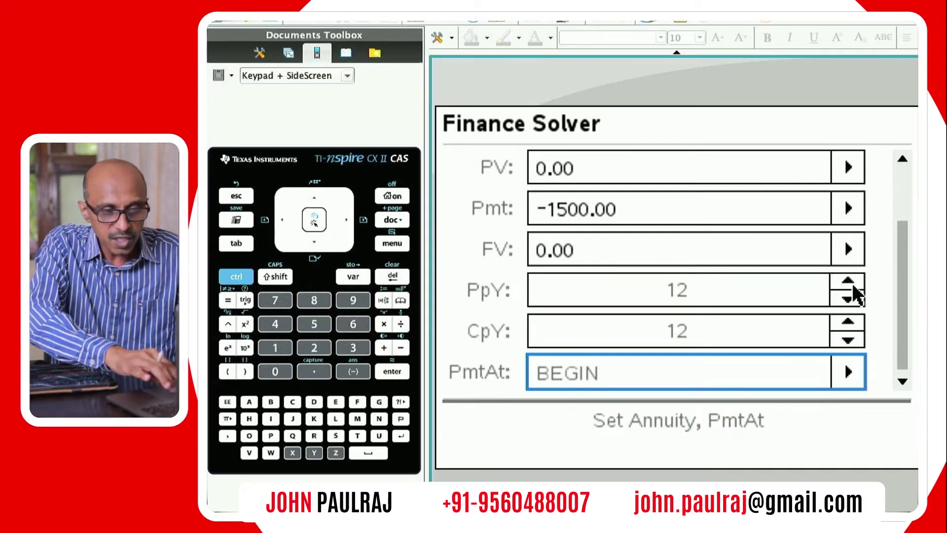
{"action": "scroll", "coordinate": [906, 269], "scroll_direction": "up", "scroll_amount": 3}
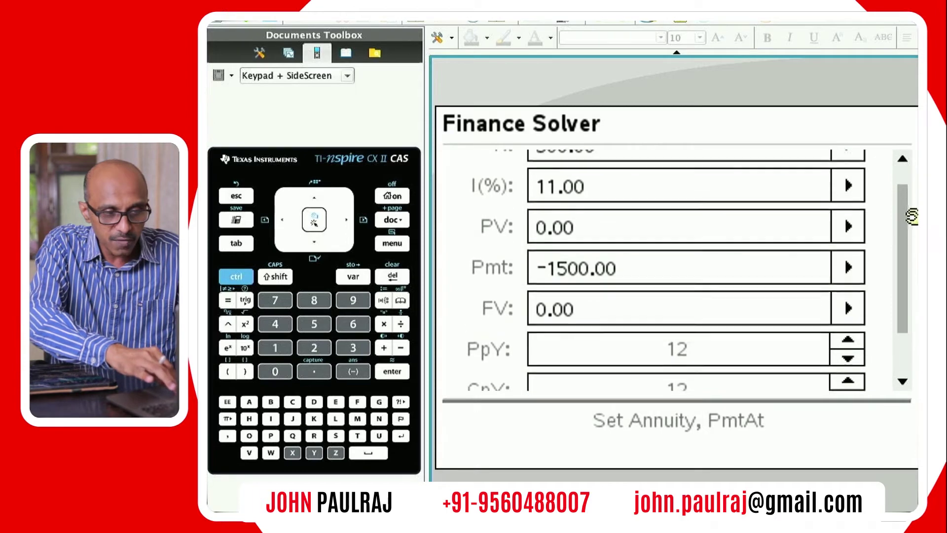
{"action": "left_click", "coordinate": [623, 241]}
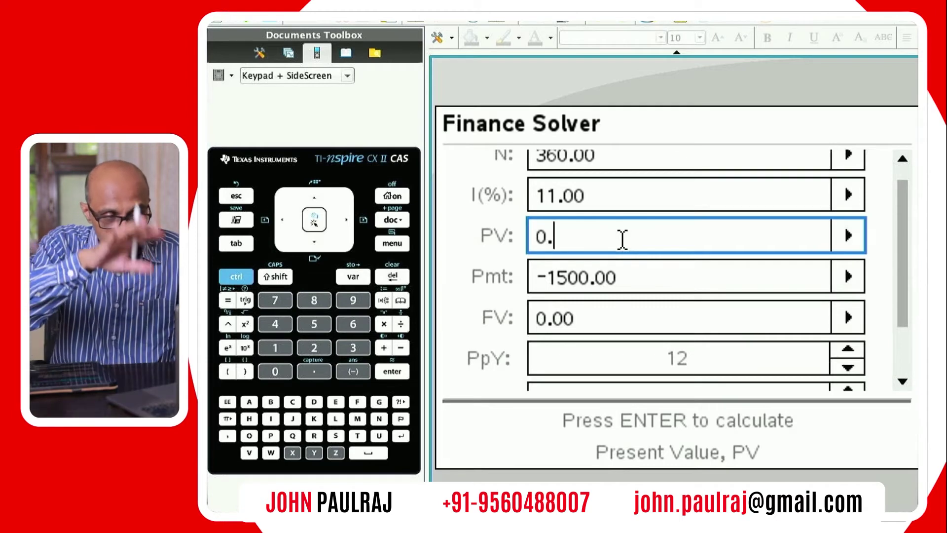
Step: Solve for PV, giving a maximum loan of about 158953.36
{"action": "key", "text": "Return"}
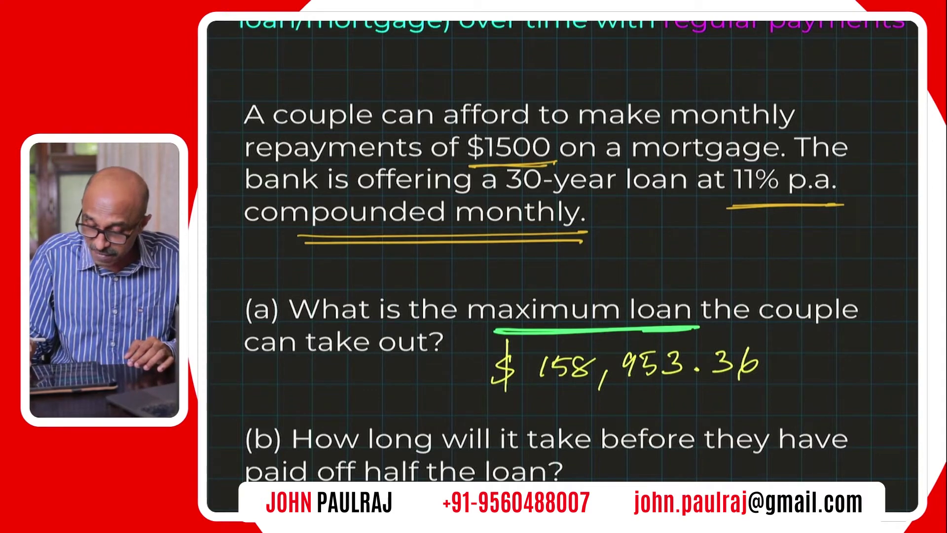
Step: Scroll back to the Finance Solver with PV = 158953.35628745 showing
{"action": "scroll", "coordinate": [565, 251], "scroll_direction": "down", "scroll_amount": 2}
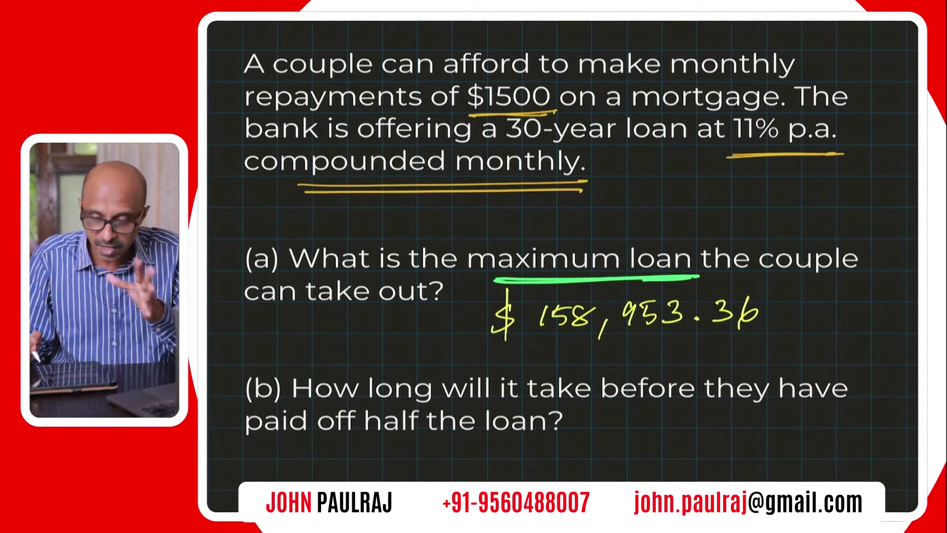
{"action": "scroll", "coordinate": [562, 251], "scroll_direction": "down", "scroll_amount": 3}
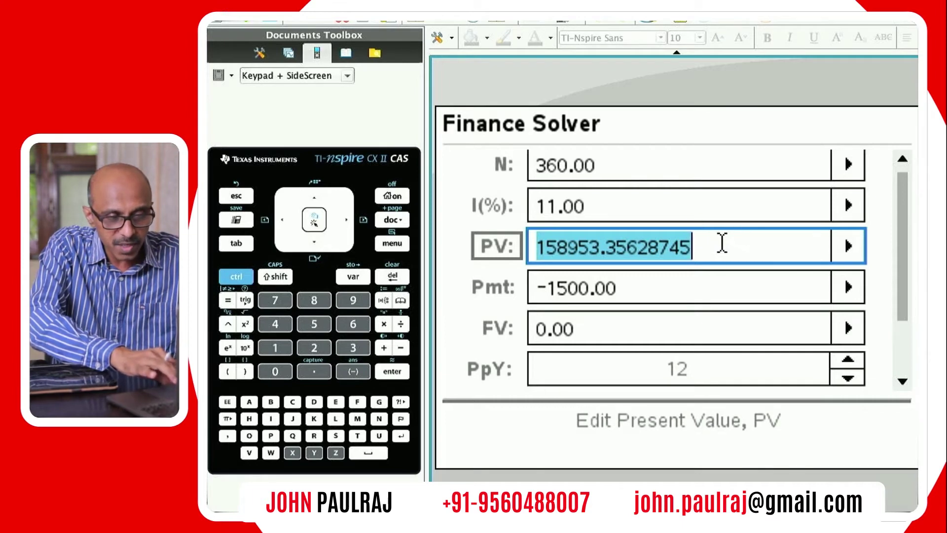
Step: Set FV to negative half the loan, -79476.68, by pasting PV and dividing by 2
{"action": "left_click", "coordinate": [596, 330]}
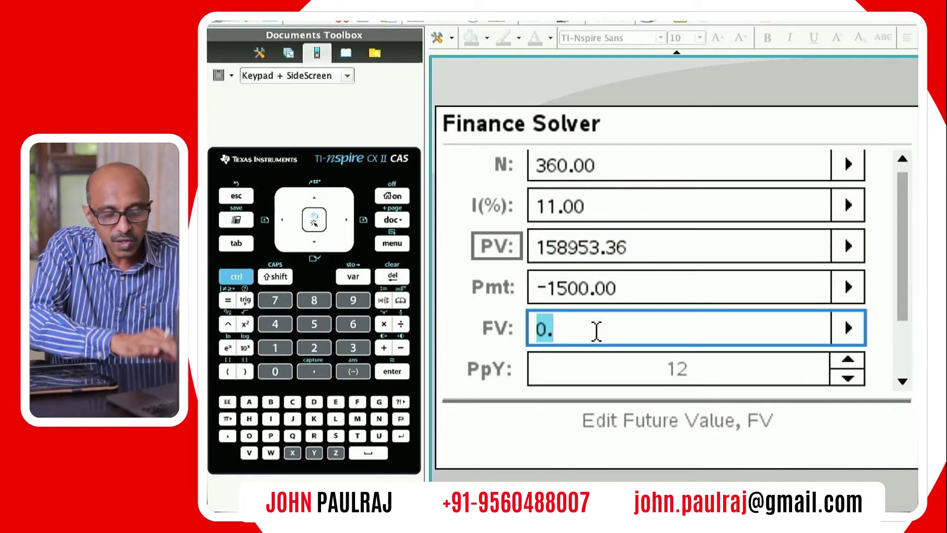
{"action": "type", "text": "158953.35628745"}
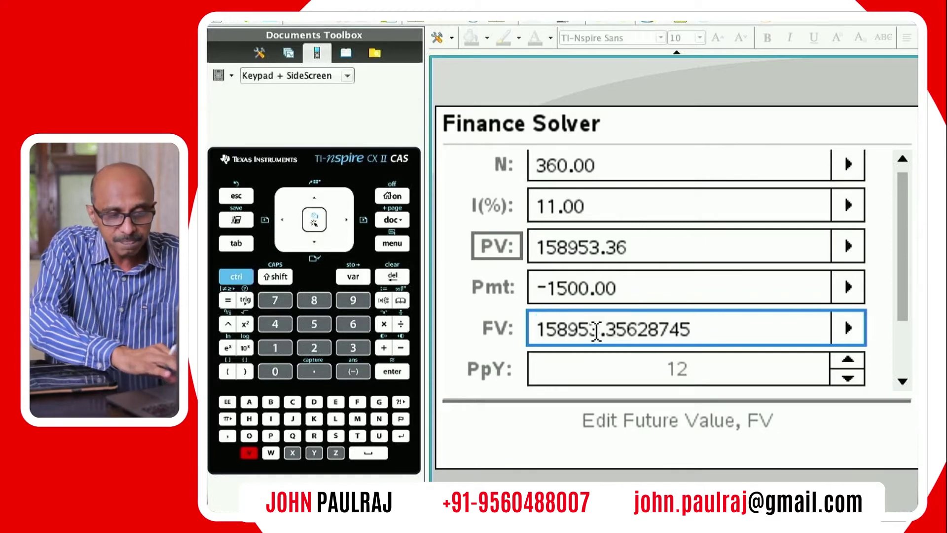
{"action": "type", "text": "/"}
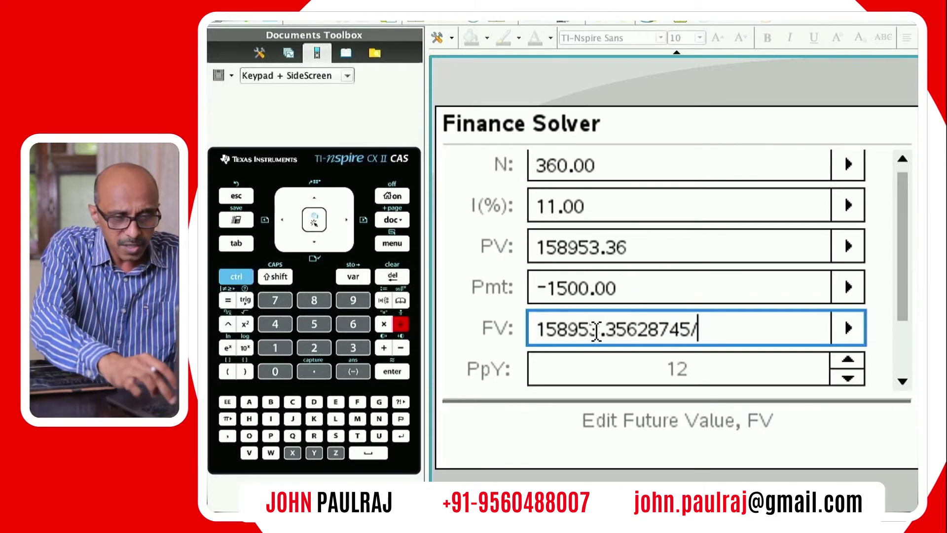
{"action": "type", "text": "2"}
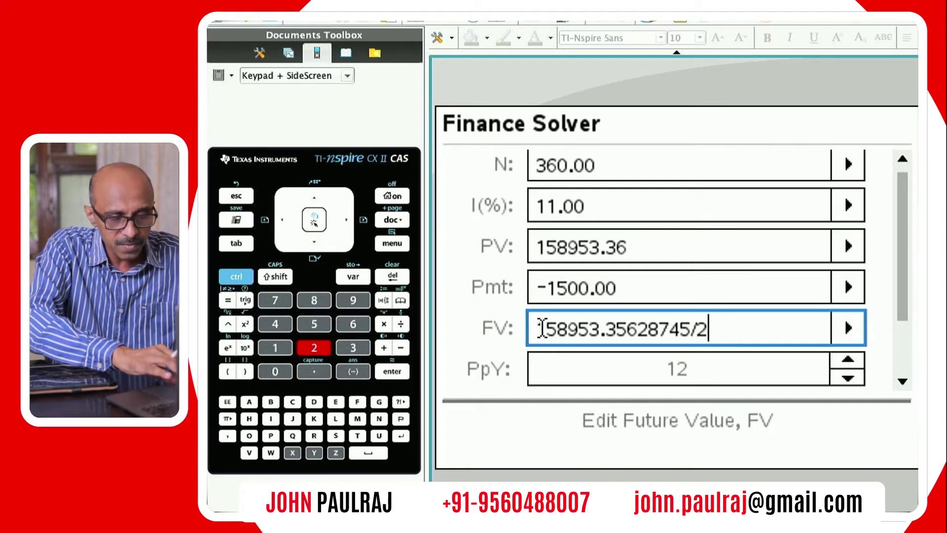
{"action": "key", "text": "Up"}
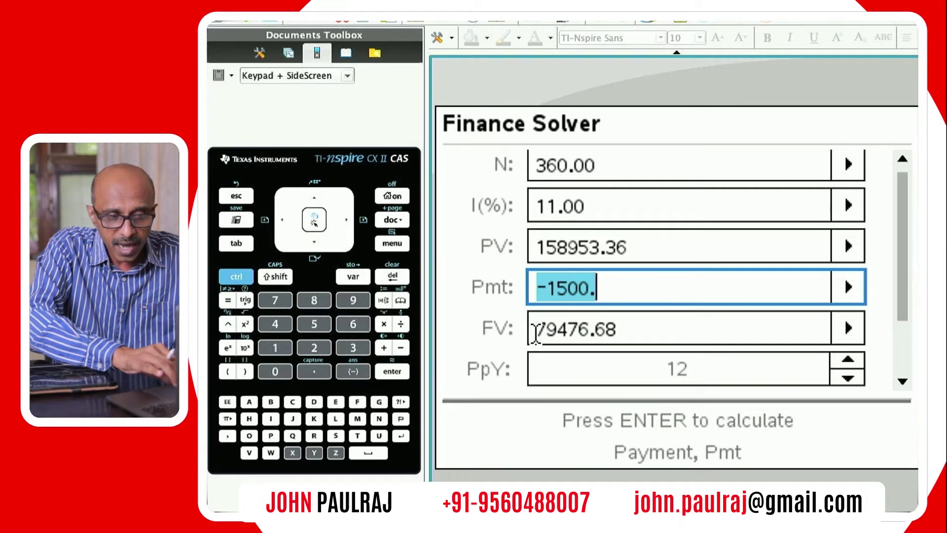
{"action": "key", "text": "Down"}
{"action": "left_click", "coordinate": [535, 332]}
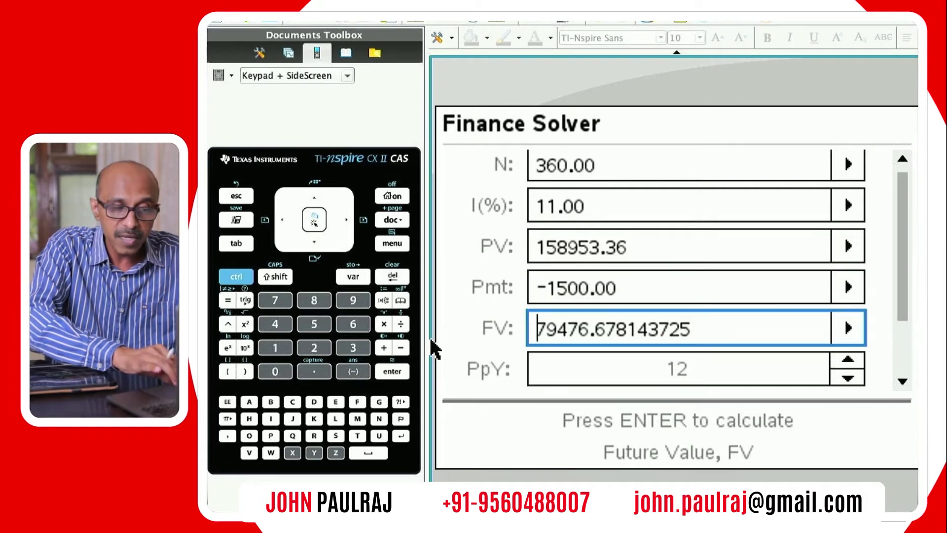
{"action": "type", "text": "-"}
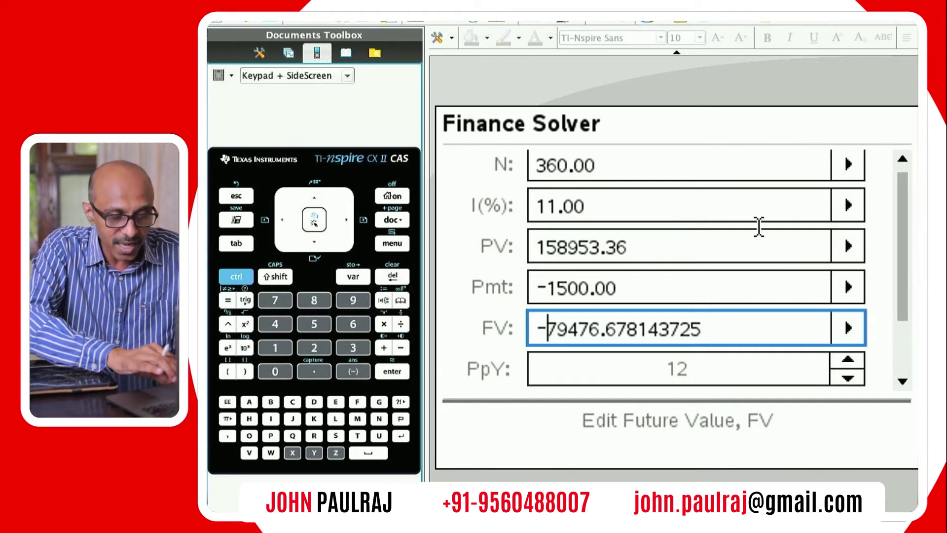
{"action": "key", "text": "Up"}
{"action": "key", "text": "Up"}
{"action": "key", "text": "Up"}
{"action": "key", "text": "Up"}
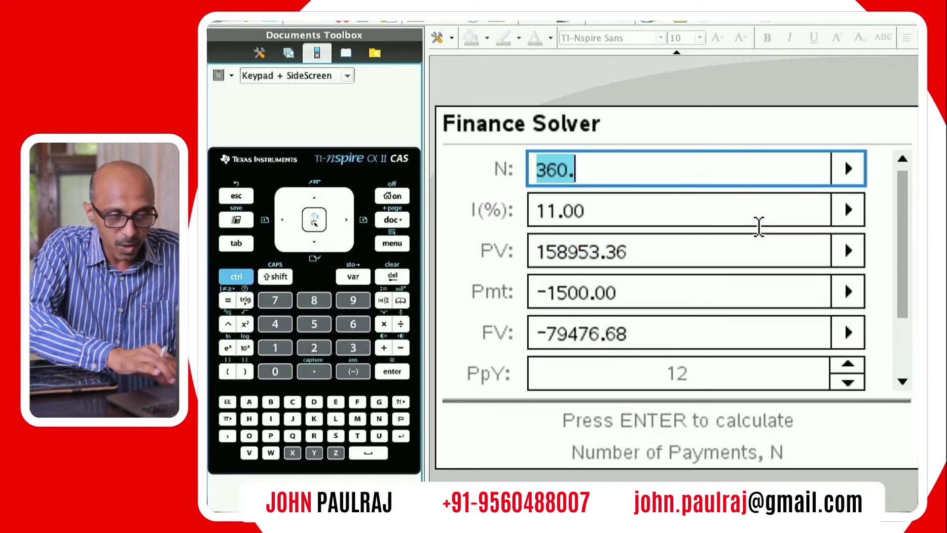
Step: Solve for N (288.07 payments), then close the Finance Solver
{"action": "left_click", "coordinate": [598, 171]}
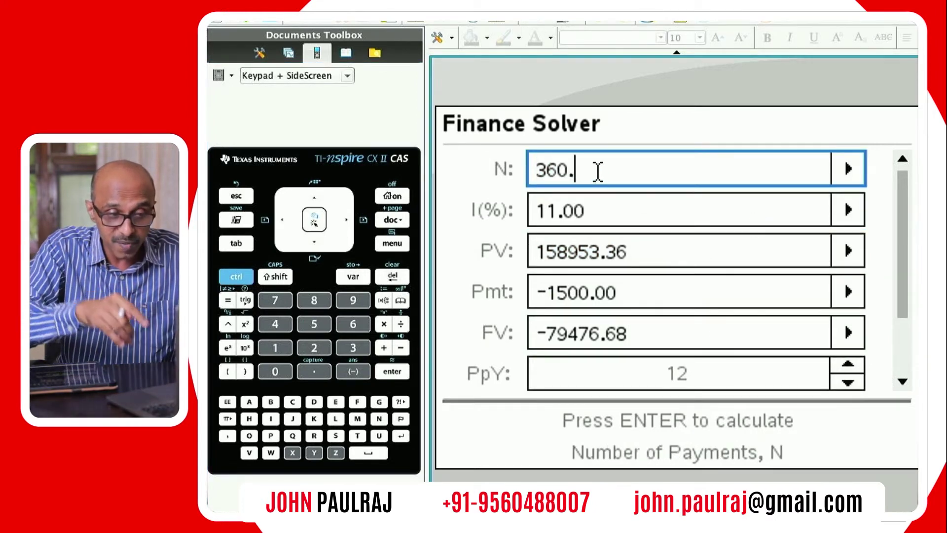
{"action": "key", "text": "Return"}
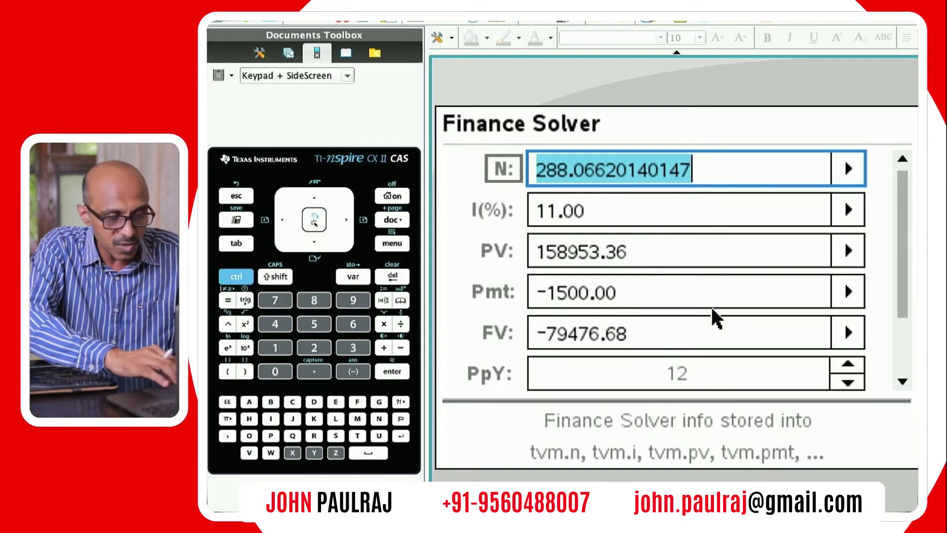
{"action": "key", "text": "Escape"}
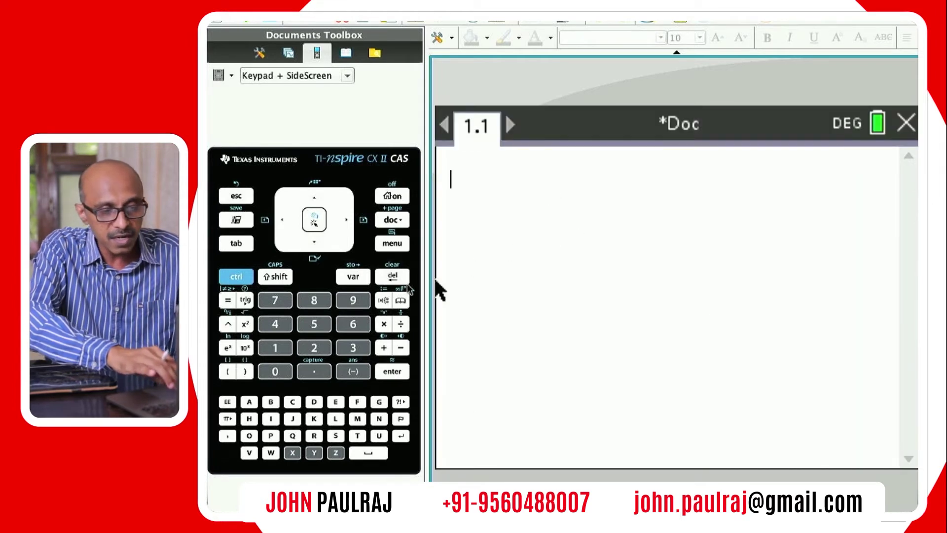
Step: Divide the stored tvm.n by tvm.ppy to get about 24.01 years
{"action": "left_click", "coordinate": [354, 280]}
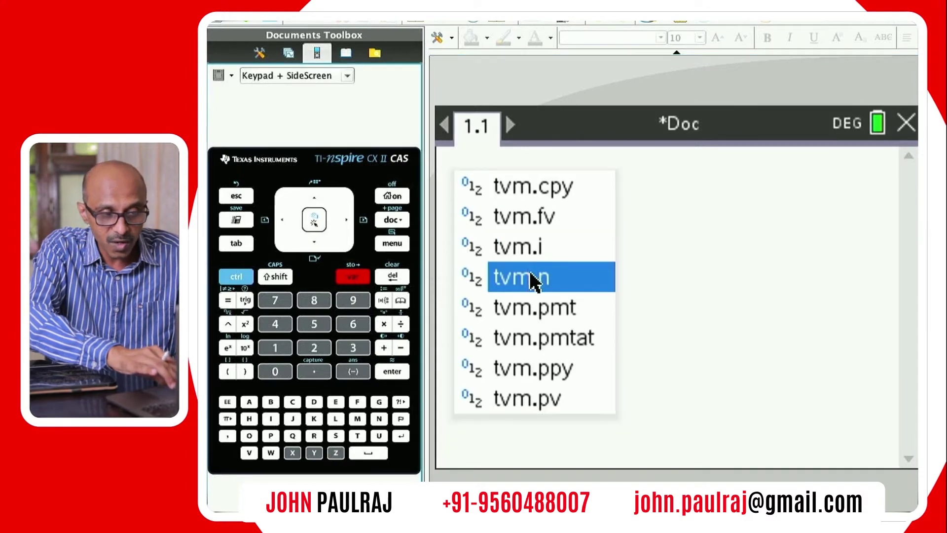
{"action": "left_click", "coordinate": [535, 282]}
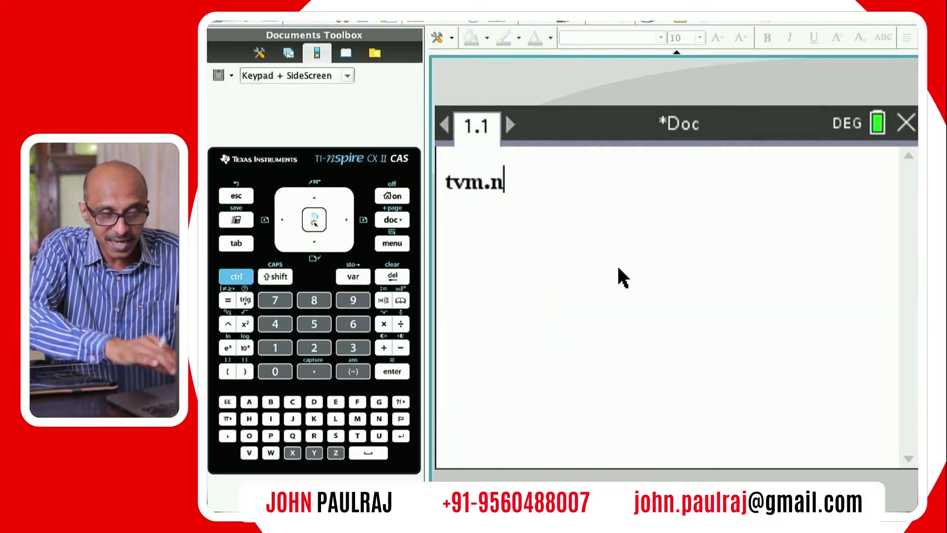
{"action": "key", "text": "Return"}
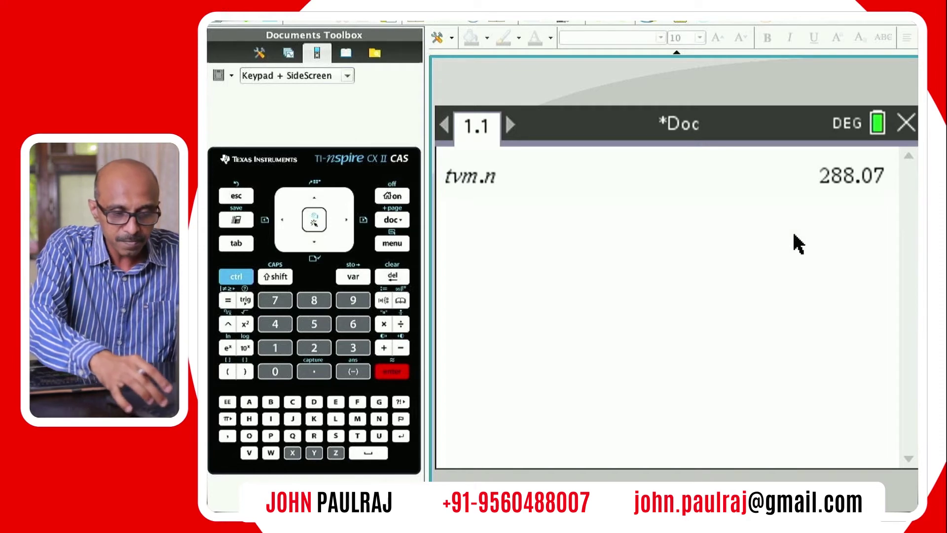
{"action": "type", "text": "/"}
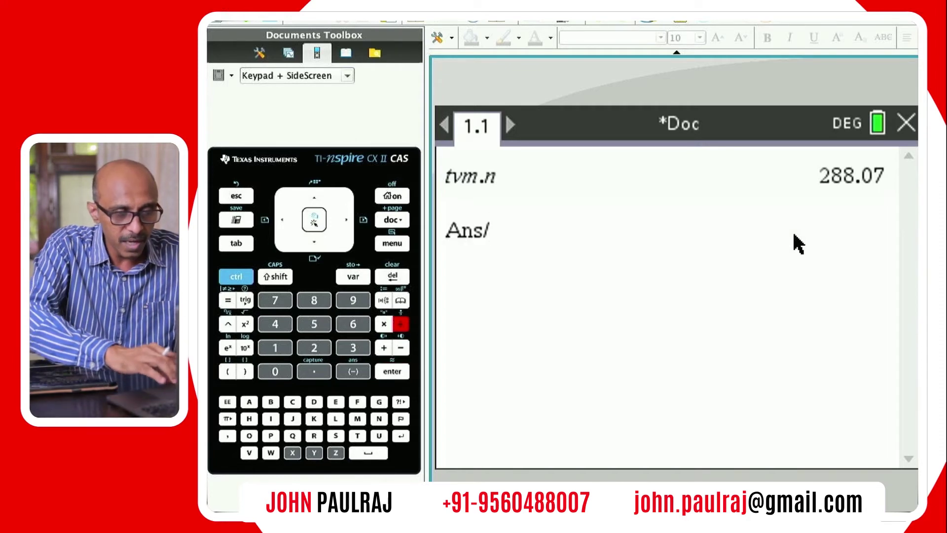
{"action": "left_click", "coordinate": [353, 275]}
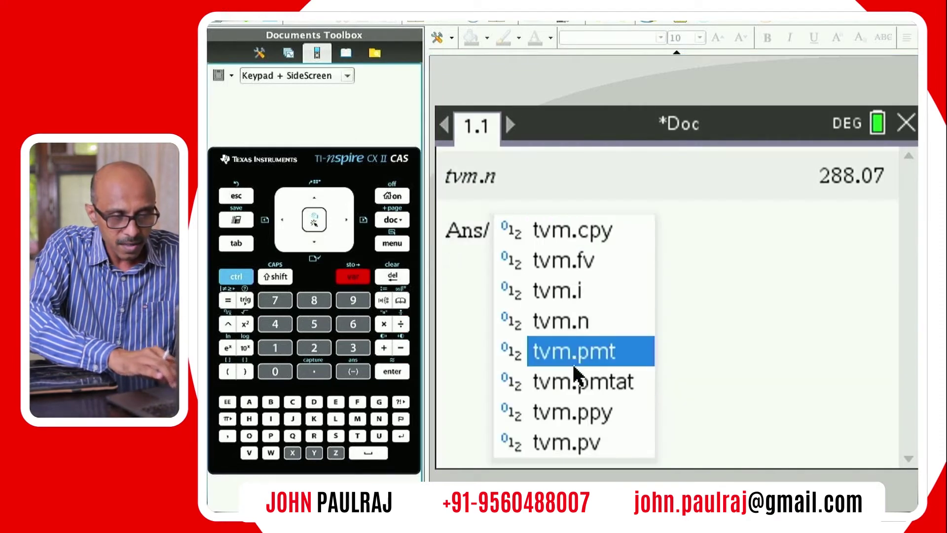
{"action": "left_click", "coordinate": [580, 406]}
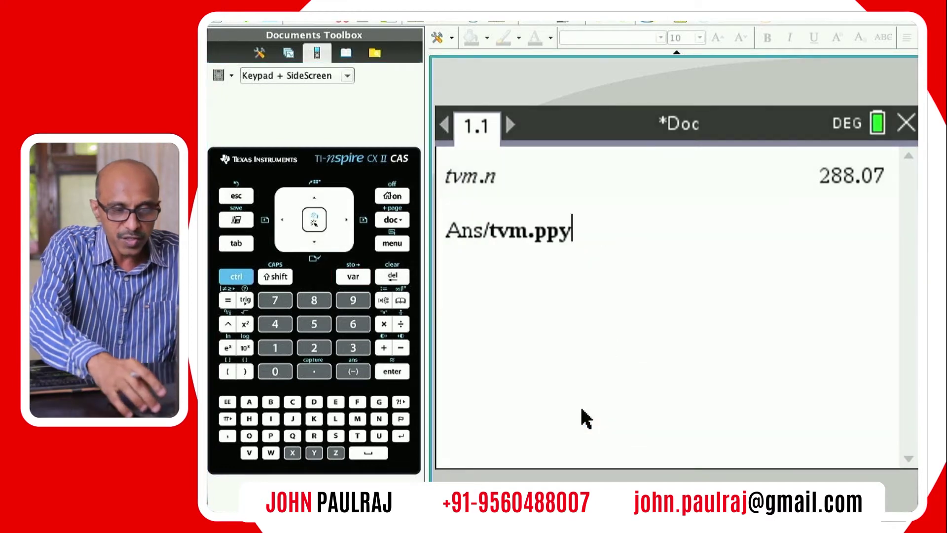
{"action": "key", "text": "Return"}
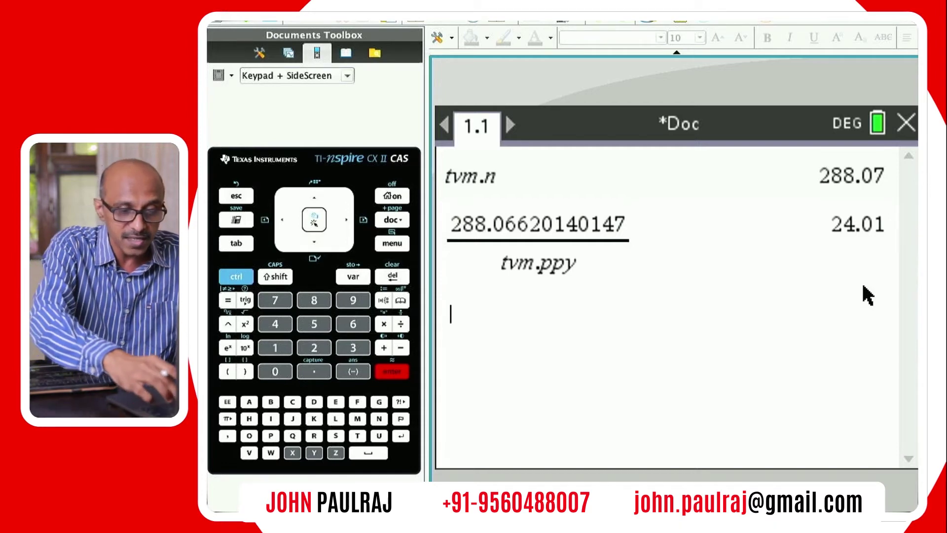
Step: Calculate 0.01 × 12 = 0.12
{"action": "type", "text": "0.01"}
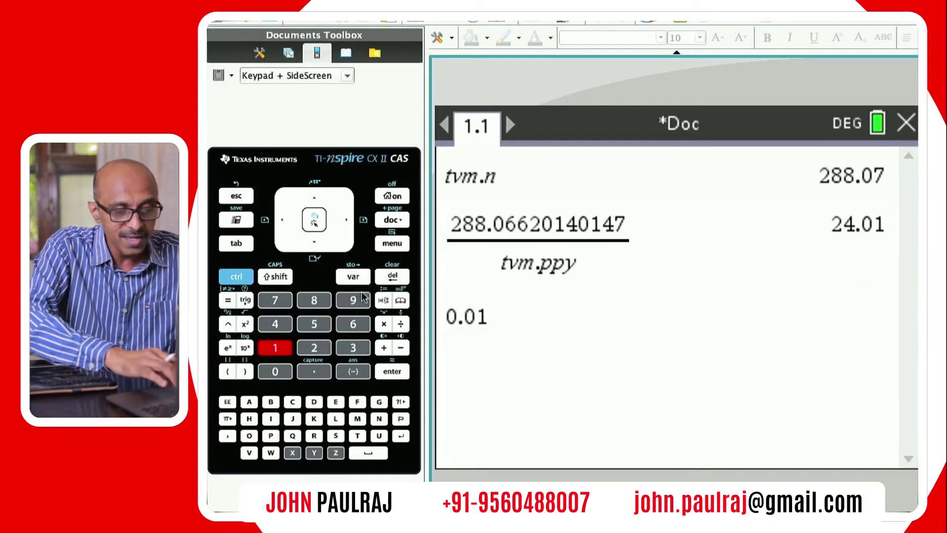
{"action": "left_click", "coordinate": [387, 325]}
{"action": "type", "text": "12"}
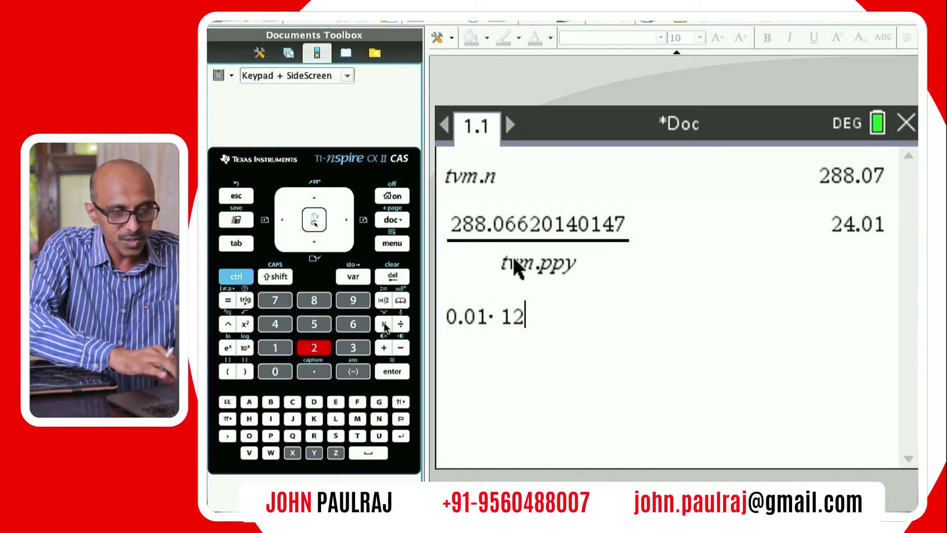
{"action": "key", "text": "Return"}
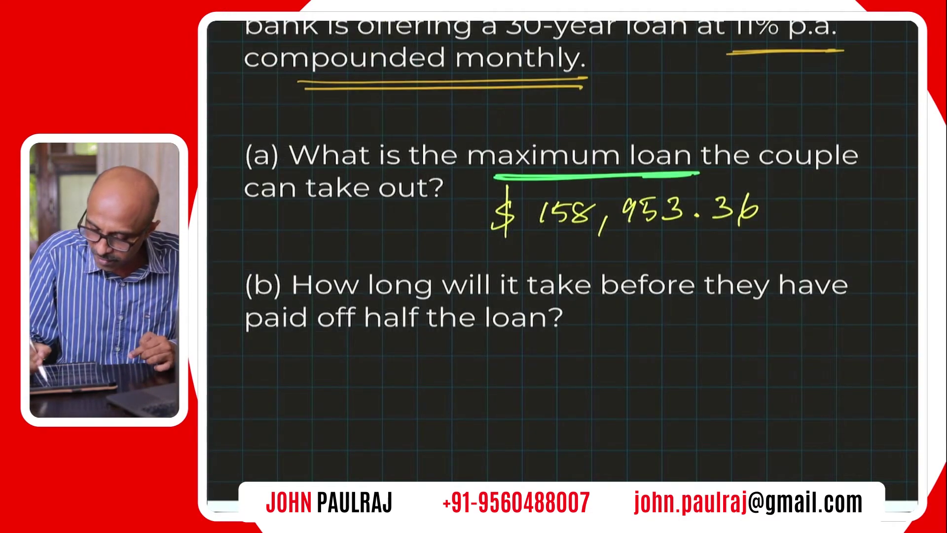
Step: Handwrite '24 years' under question (b) and double-underline it
{"action": "left_click_drag", "start_coordinate": [411, 364], "coordinate": [435, 381]}
{"action": "mouse_move", "coordinate": [452, 357]}
{"action": "left_mouse_down"}
{"action": "mouse_move", "coordinate": [446, 366]}
{"action": "mouse_move", "coordinate": [465, 376]}
{"action": "mouse_move", "coordinate": [521, 378]}
{"action": "left_mouse_up"}
{"action": "mouse_move", "coordinate": [528, 359]}
{"action": "left_mouse_down"}
{"action": "mouse_move", "coordinate": [529, 407]}
{"action": "mouse_move", "coordinate": [550, 364]}
{"action": "mouse_move", "coordinate": [584, 366]}
{"action": "left_mouse_up"}
{"action": "mouse_move", "coordinate": [587, 373]}
{"action": "left_mouse_down"}
{"action": "mouse_move", "coordinate": [595, 355]}
{"action": "mouse_move", "coordinate": [611, 376]}
{"action": "left_mouse_up"}
{"action": "mouse_move", "coordinate": [373, 419]}
{"action": "left_mouse_down"}
{"action": "mouse_move", "coordinate": [679, 396]}
{"action": "mouse_move", "coordinate": [365, 428]}
{"action": "left_mouse_up"}
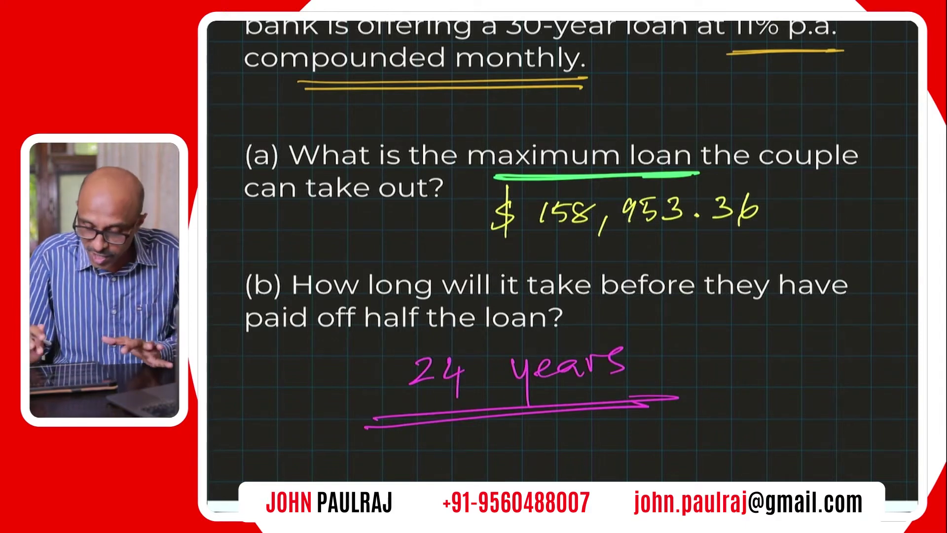
{"action": "scroll", "coordinate": [563, 266], "scroll_direction": "up", "scroll_amount": 1}
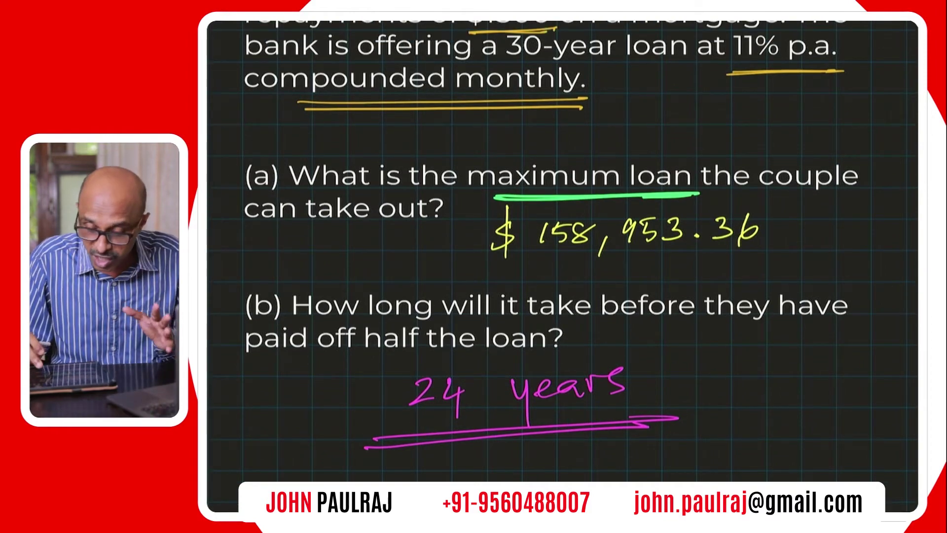
{"action": "scroll", "coordinate": [563, 267], "scroll_direction": "up", "scroll_amount": 15}
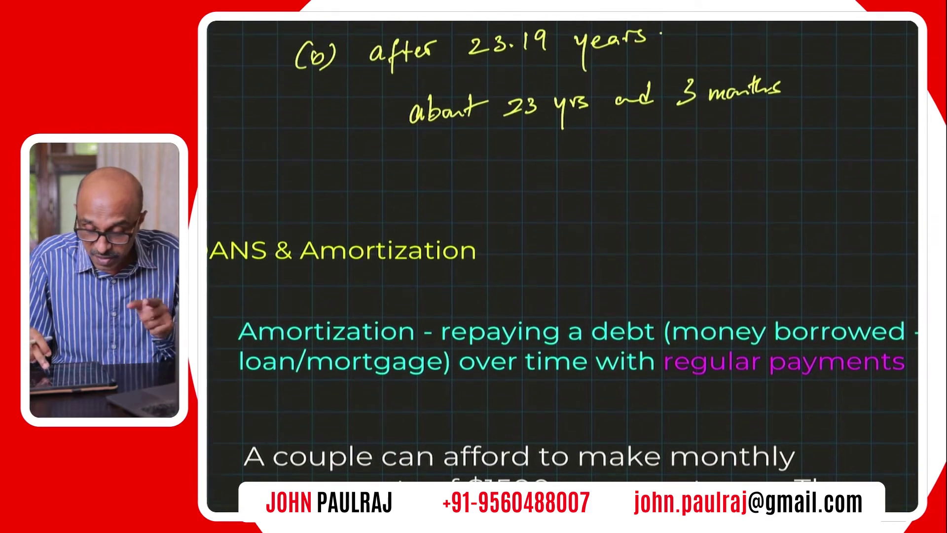
Step: Underline and tick the 23.19 years answer, then circle and cross out '3 months'
{"action": "scroll", "coordinate": [563, 266], "scroll_direction": "up", "scroll_amount": 5}
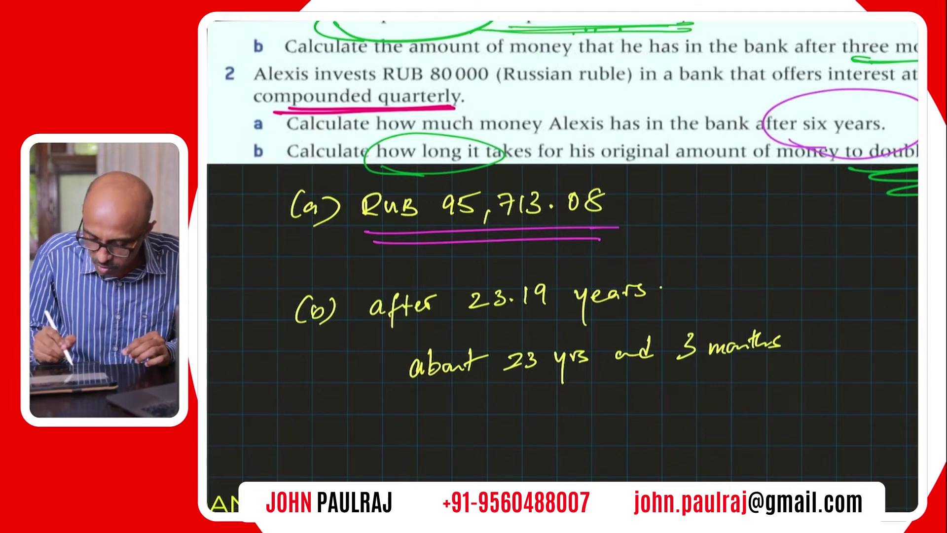
{"action": "left_click_drag", "start_coordinate": [452, 324], "coordinate": [564, 314]}
{"action": "left_click_drag", "start_coordinate": [445, 325], "coordinate": [565, 314]}
{"action": "left_click_drag", "start_coordinate": [675, 301], "coordinate": [713, 274]}
{"action": "mouse_move", "coordinate": [661, 375]}
{"action": "left_mouse_down"}
{"action": "mouse_move", "coordinate": [640, 341]}
{"action": "mouse_move", "coordinate": [728, 379]}
{"action": "left_mouse_up"}
{"action": "left_click_drag", "start_coordinate": [825, 359], "coordinate": [796, 383]}
{"action": "left_click_drag", "start_coordinate": [802, 368], "coordinate": [831, 381]}
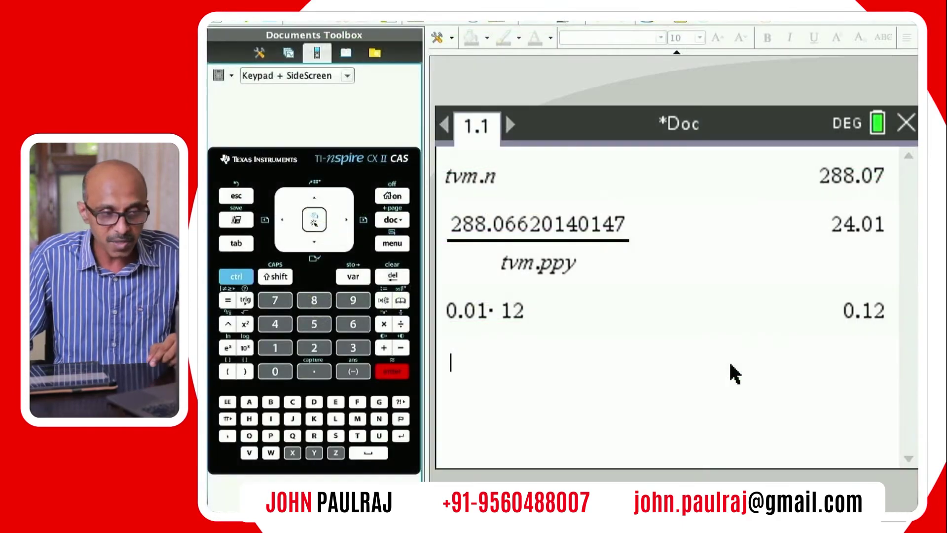
Step: Evaluate 23.19, then 0.19*12 = 2.28 months and 0.28*30 = 8.40 days
{"action": "type", "text": "23.19"}
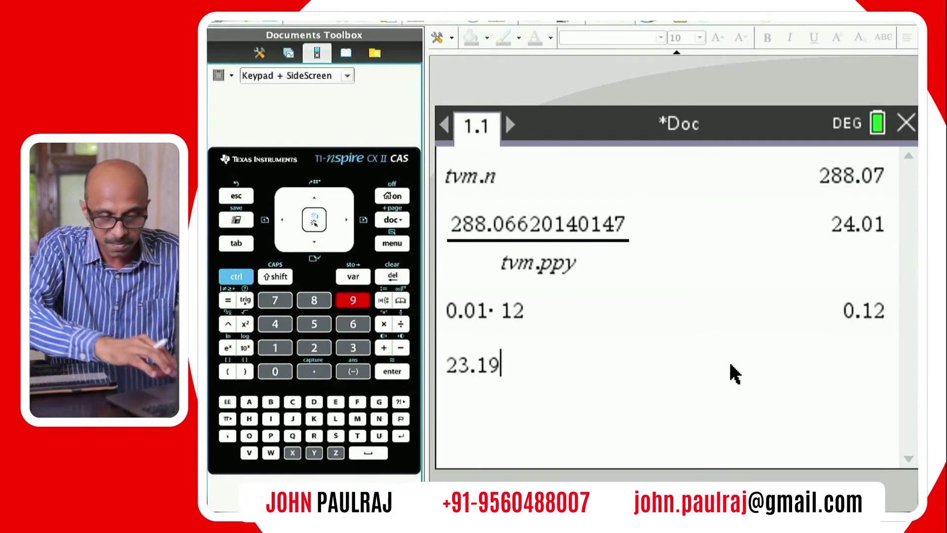
{"action": "key", "text": "Return"}
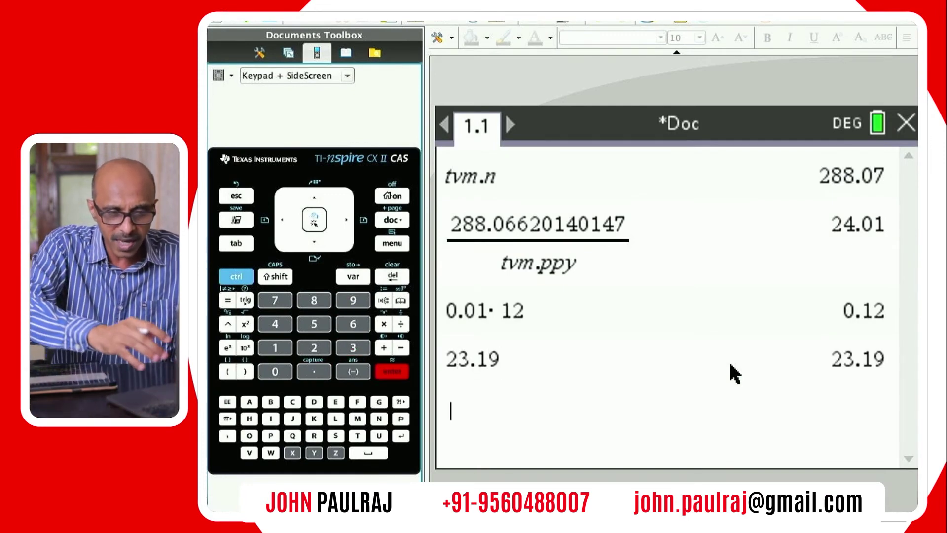
{"action": "type", "text": "0.19"}
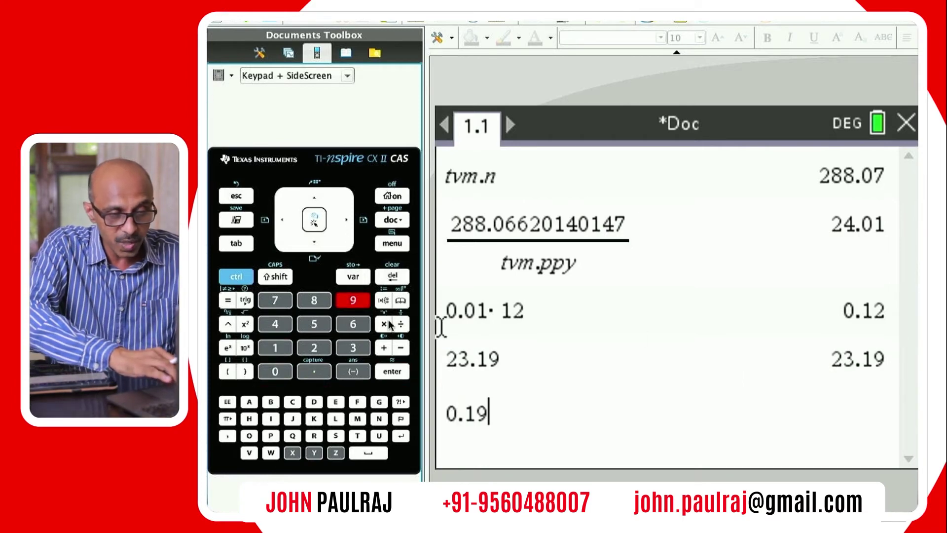
{"action": "type", "text": "*1"}
{"action": "type", "text": "2"}
{"action": "key", "text": "Return"}
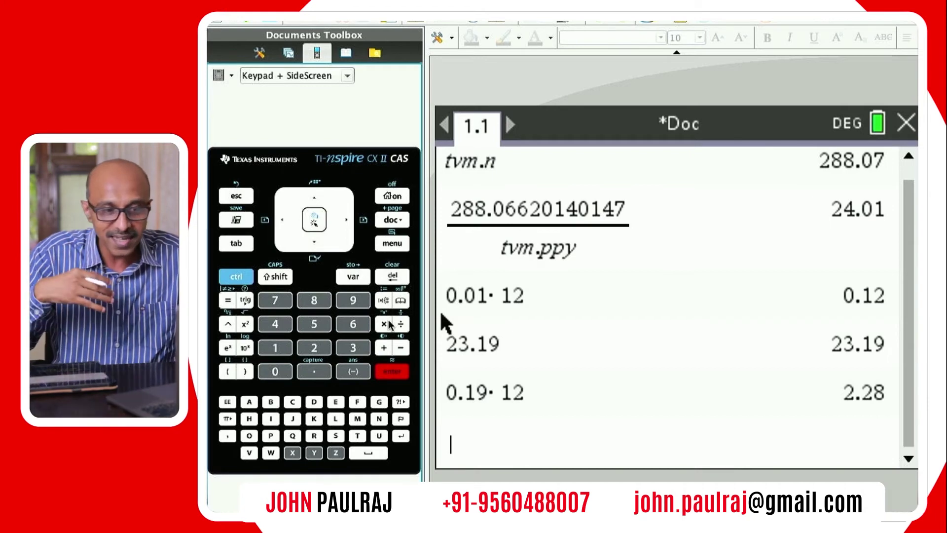
{"action": "type", "text": "0.2"}
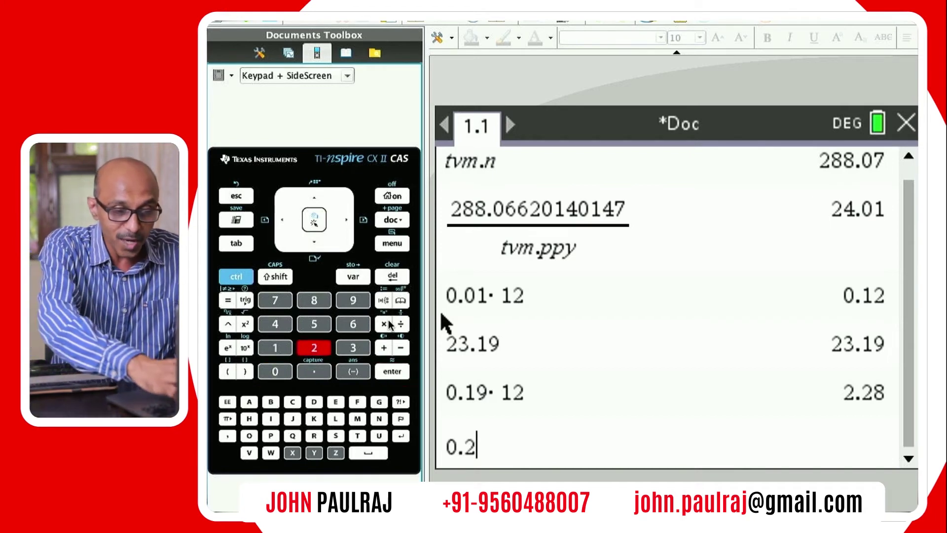
{"action": "type", "text": "8"}
{"action": "type", "text": "*"}
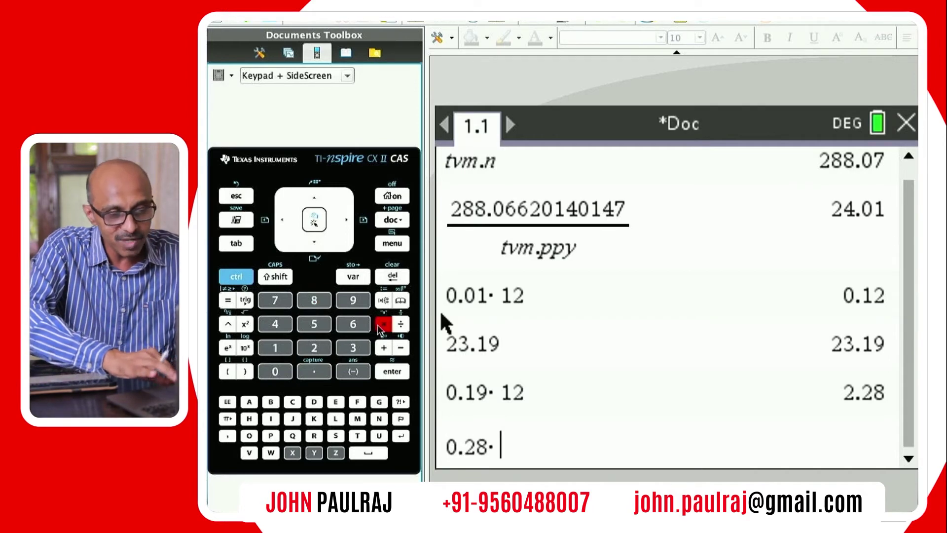
{"action": "type", "text": "30"}
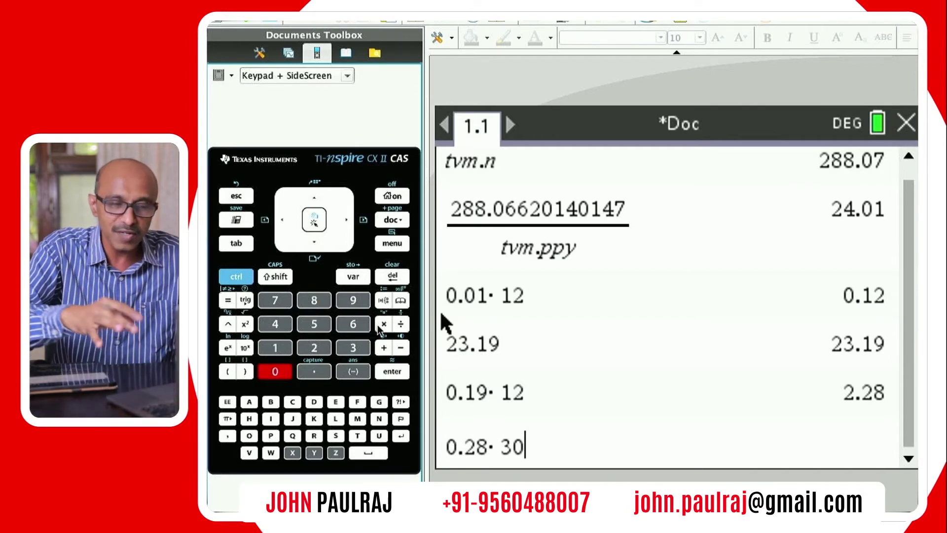
{"action": "key", "text": "Return"}
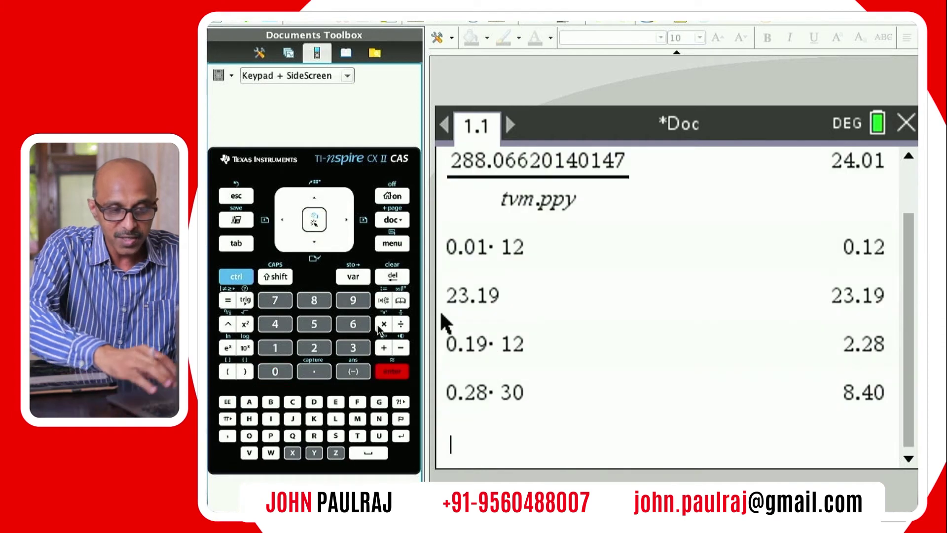